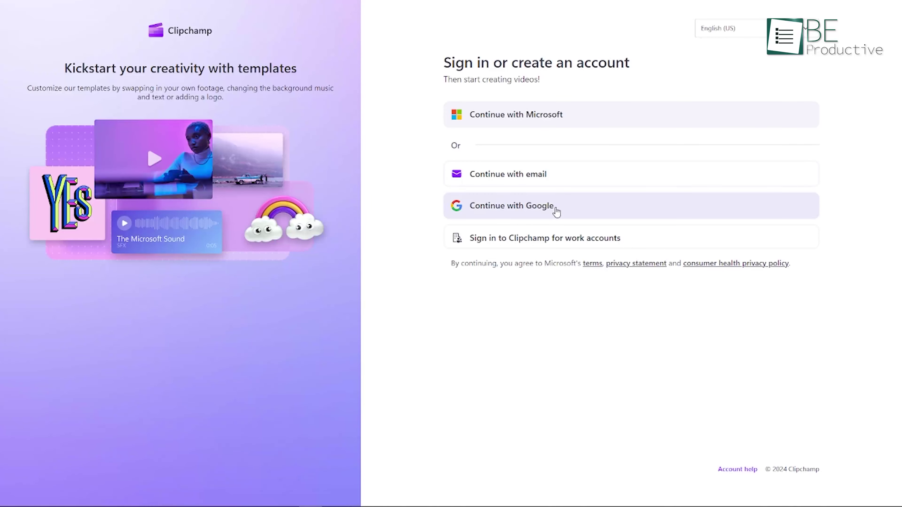
Step: Choose Google as the sign-in method for Clipchamp
click(557, 210)
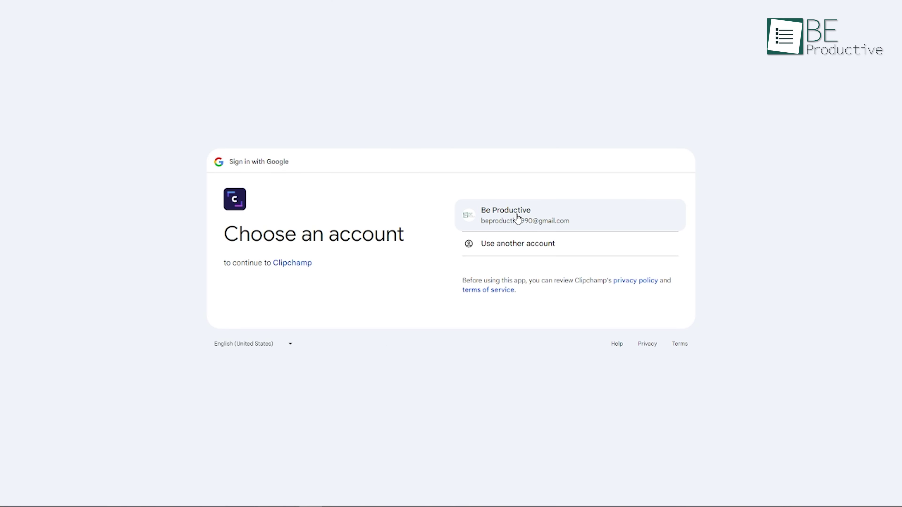
Step: Sign in with the Google account and start a new text-to-speech video project
click(516, 217)
click(557, 306)
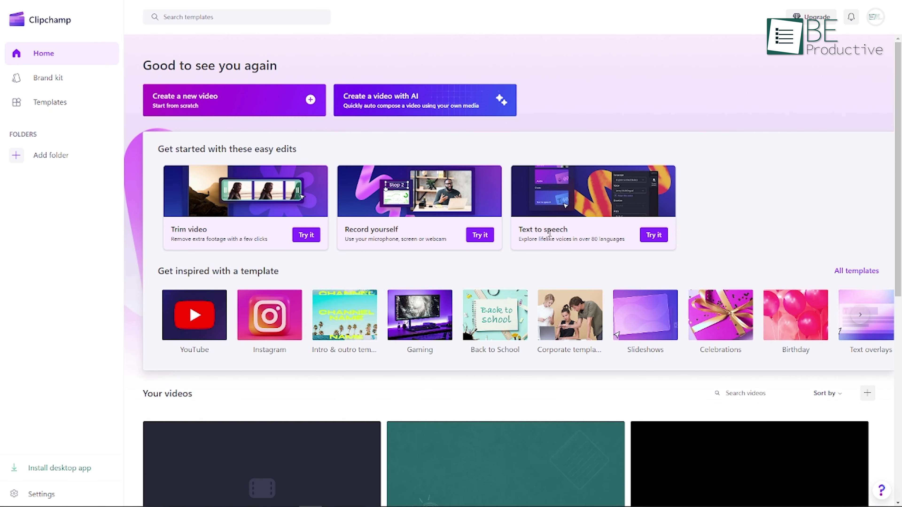
click(661, 235)
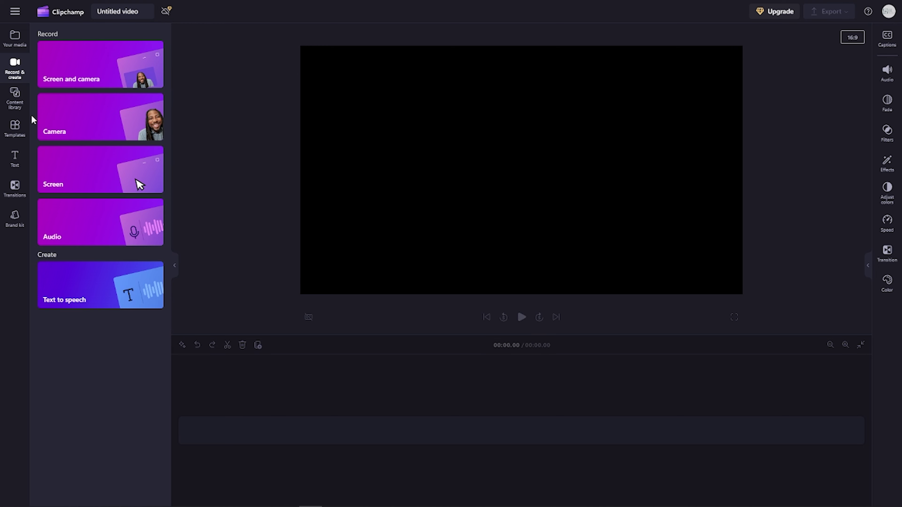
Step: Add a text-to-speech clip set to English (United States) with the Evelyn Multilingual voice
click(136, 305)
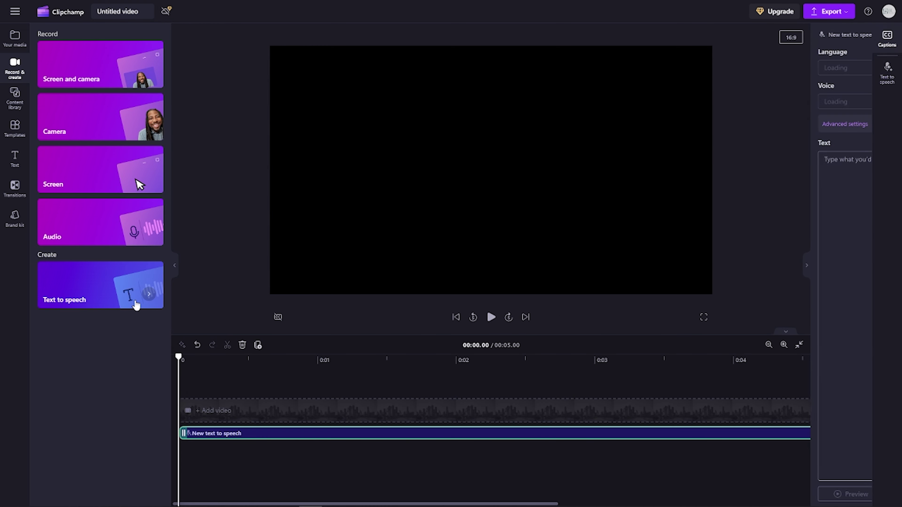
click(619, 161)
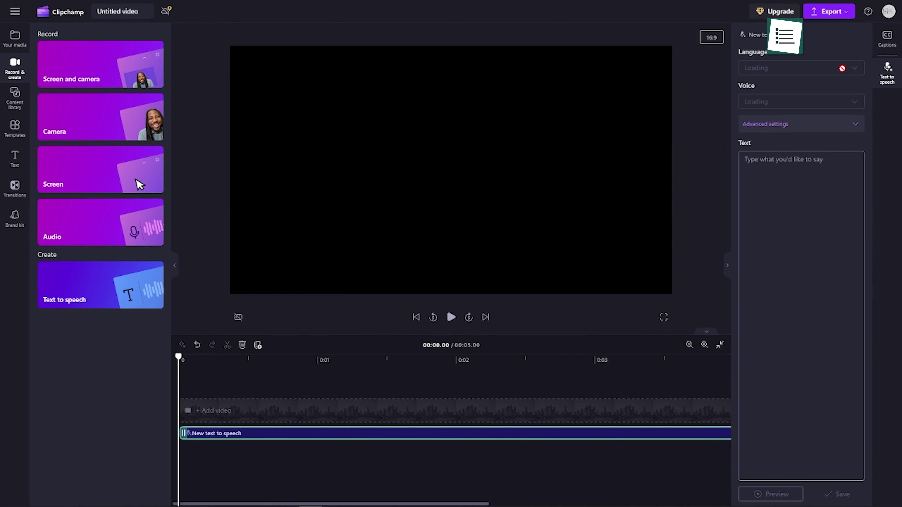
click(843, 69)
scroll(813, 103, up, 10)
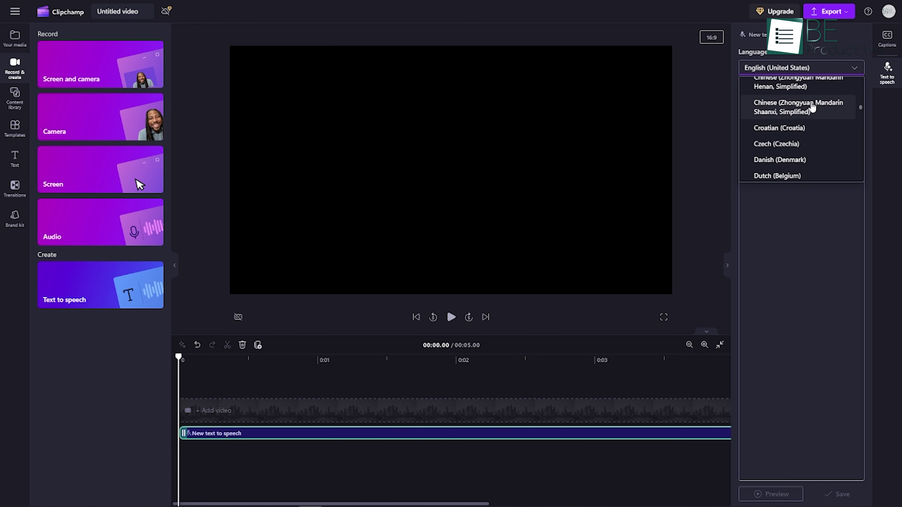
scroll(810, 113, down, 8)
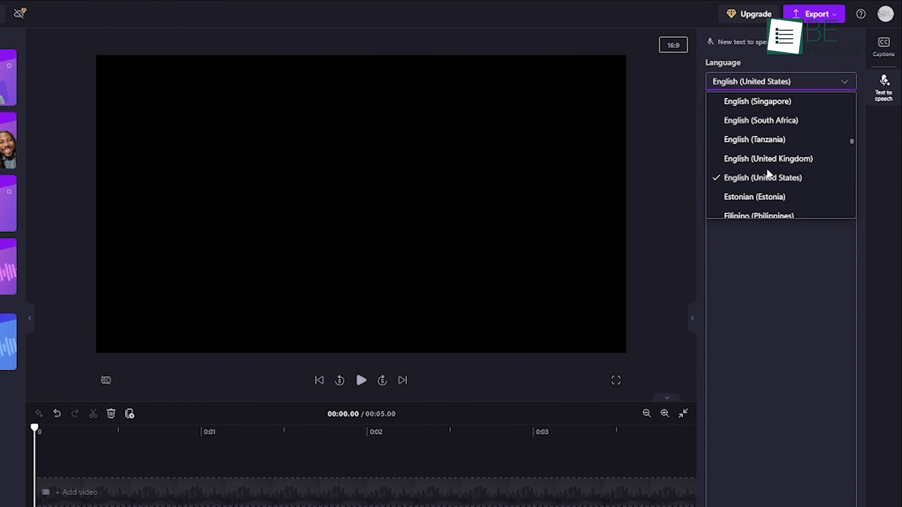
click(790, 156)
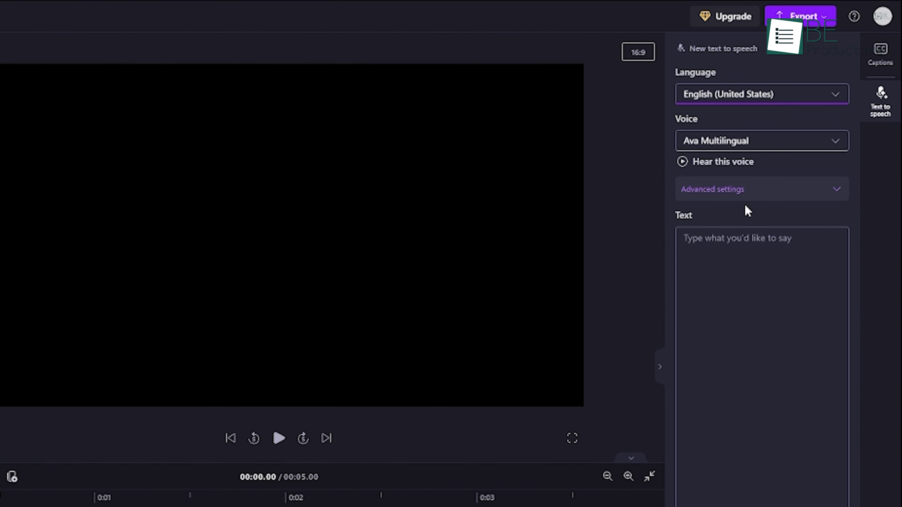
click(796, 150)
scroll(749, 245, up, 3)
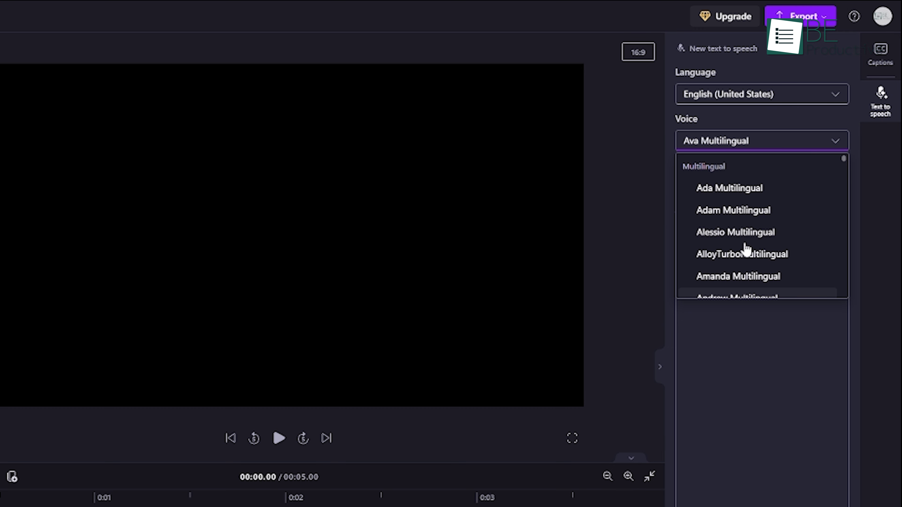
scroll(746, 250, down, 5)
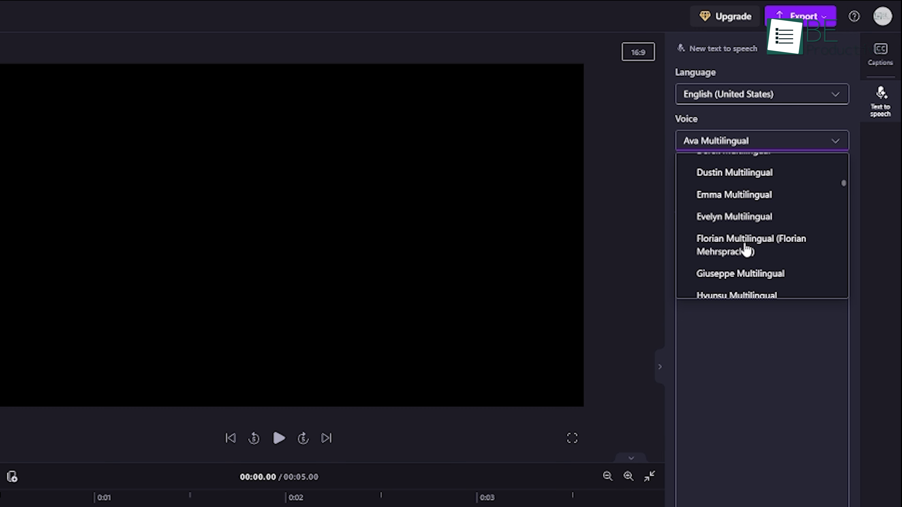
click(746, 222)
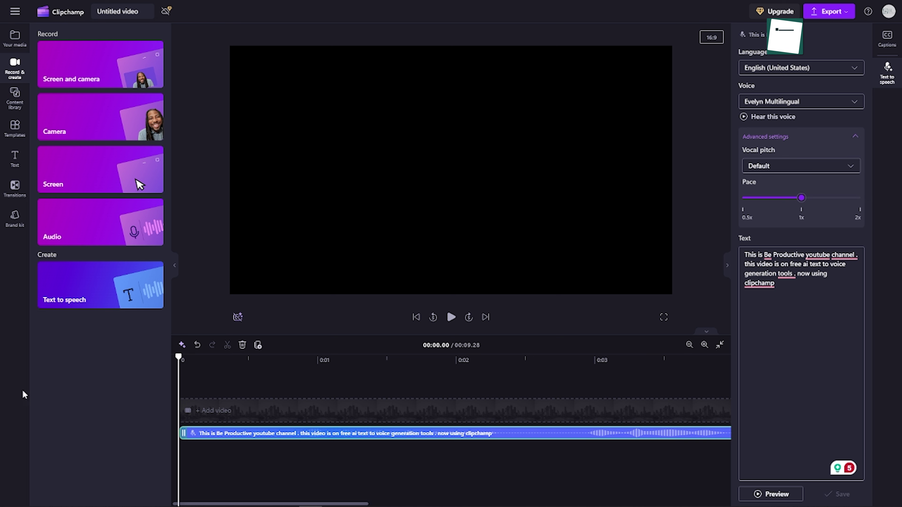
Step: Return the voiceover clip to the start of the timeline and export at 1080p
drag(355, 440, 388, 433)
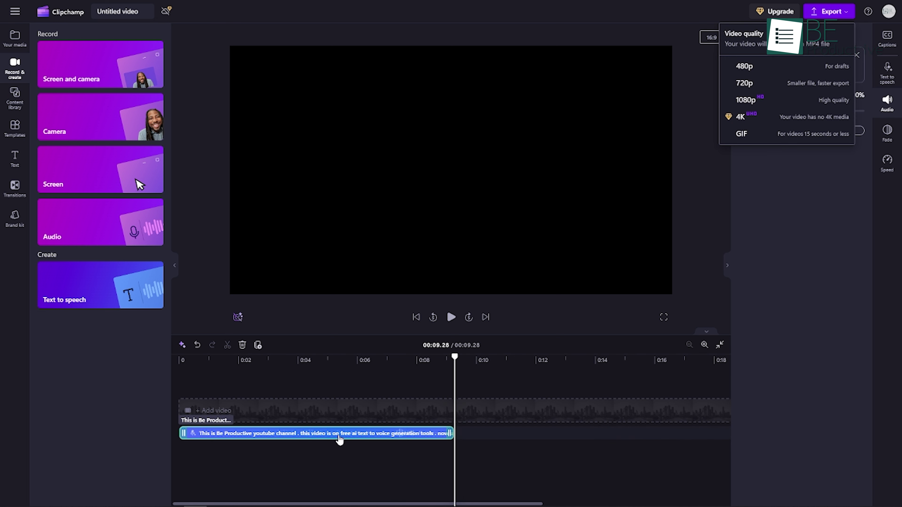
mouse_move(410, 441)
mouse_down()
mouse_move(539, 434)
mouse_move(408, 434)
mouse_up()
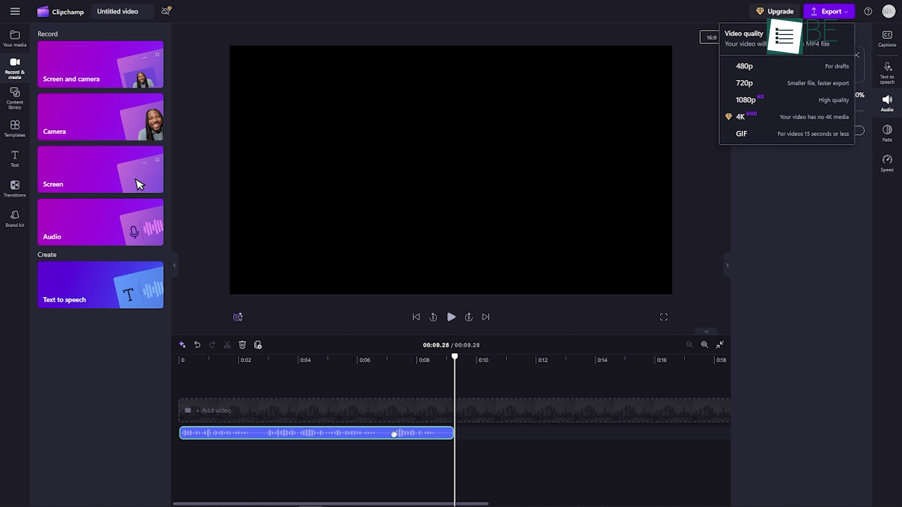
click(476, 446)
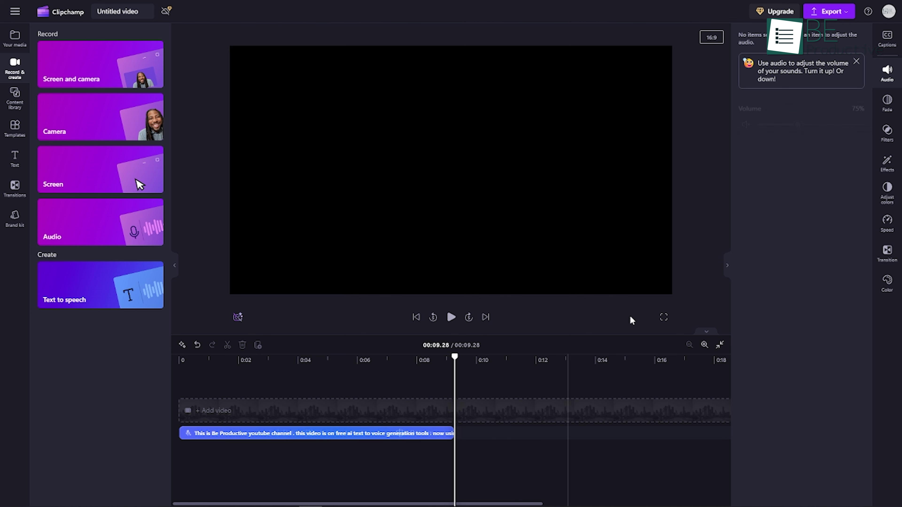
click(823, 12)
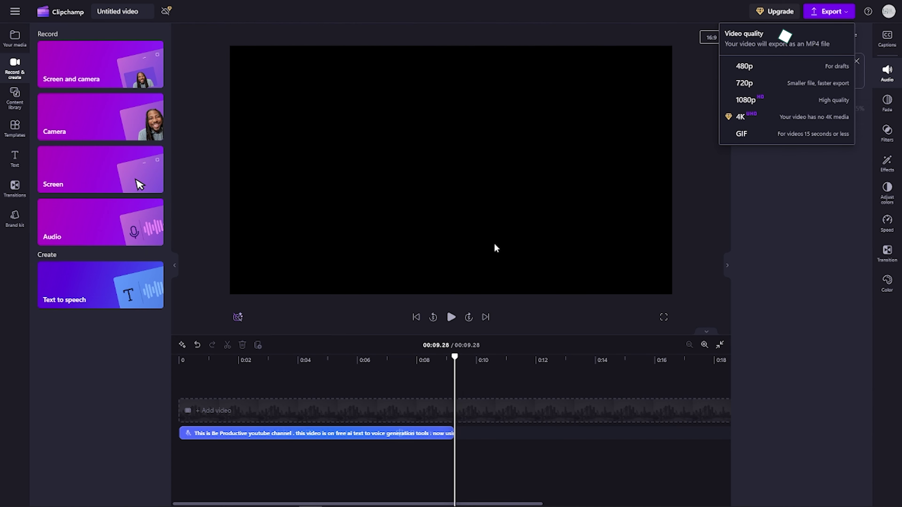
click(791, 100)
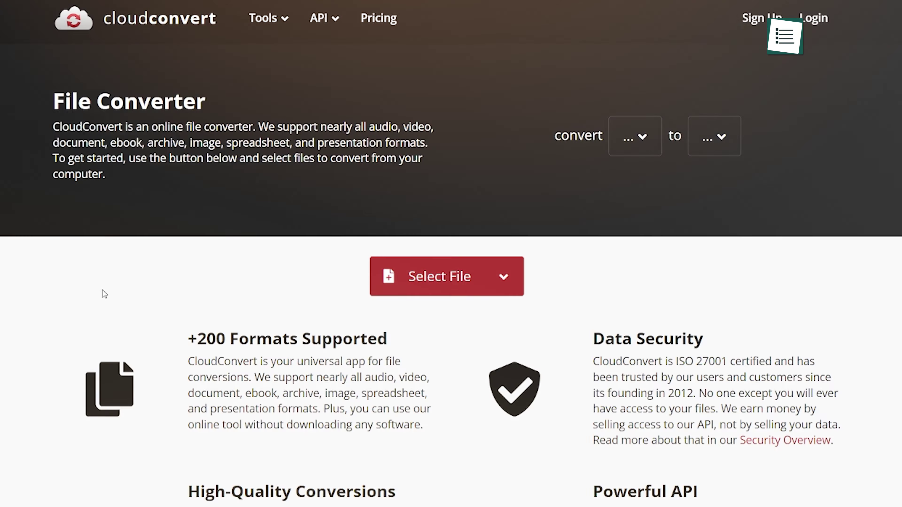
Step: Upload 'Untitled video - Made with Clipchamp' to CloudConvert and set the output format to WMV
triple_click(128, 101)
click(130, 138)
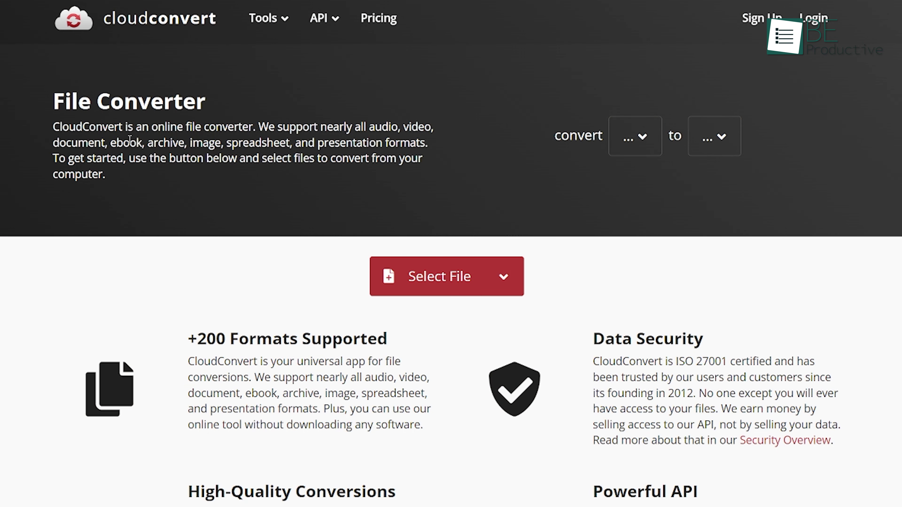
click(469, 270)
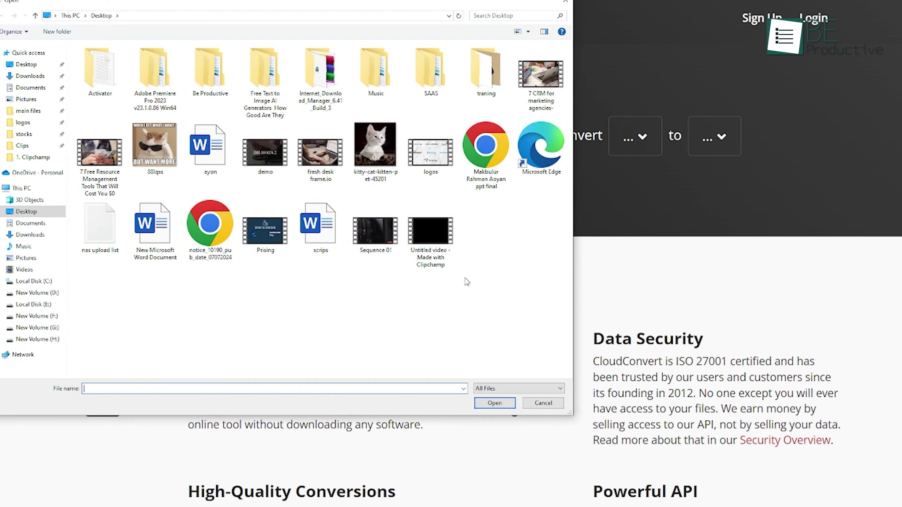
click(433, 246)
click(495, 403)
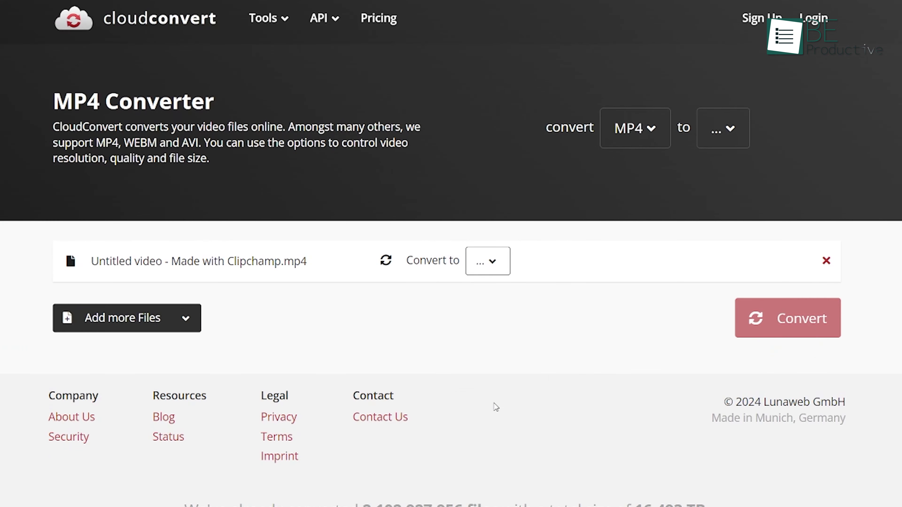
scroll(522, 395, down, 1)
click(491, 218)
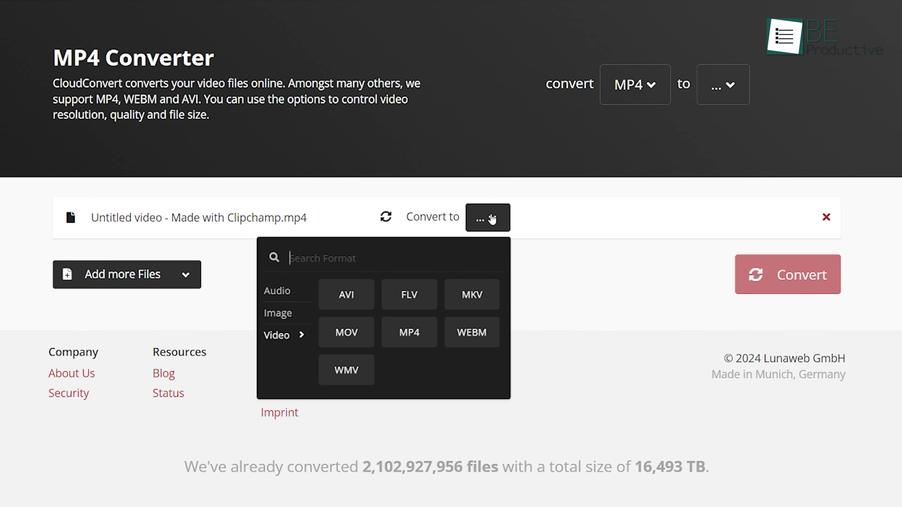
click(358, 379)
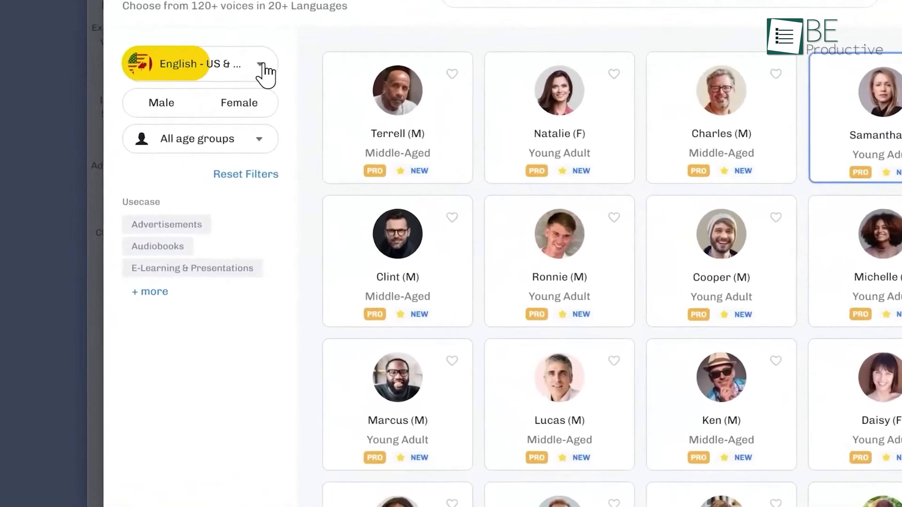
Step: Filter Murf voices to English - US, Male, Young, then bring up the export format dialog
click(181, 139)
click(255, 53)
click(183, 86)
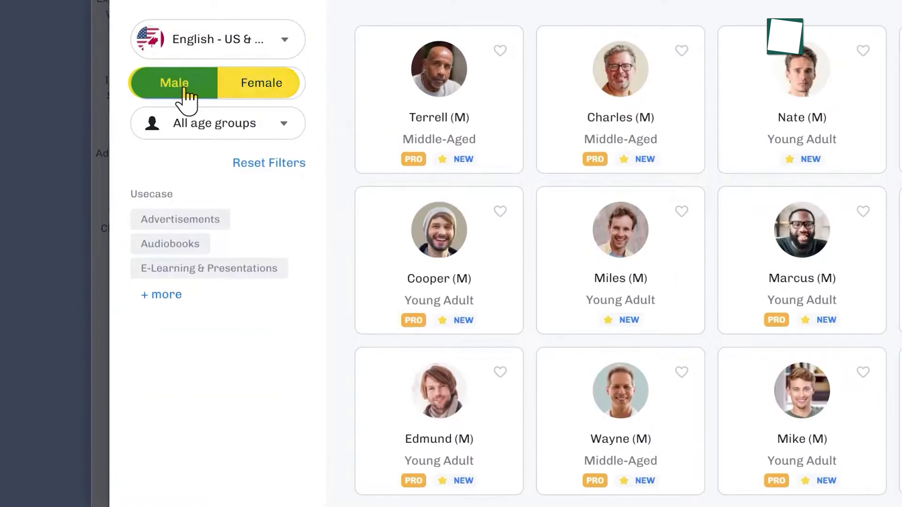
click(278, 142)
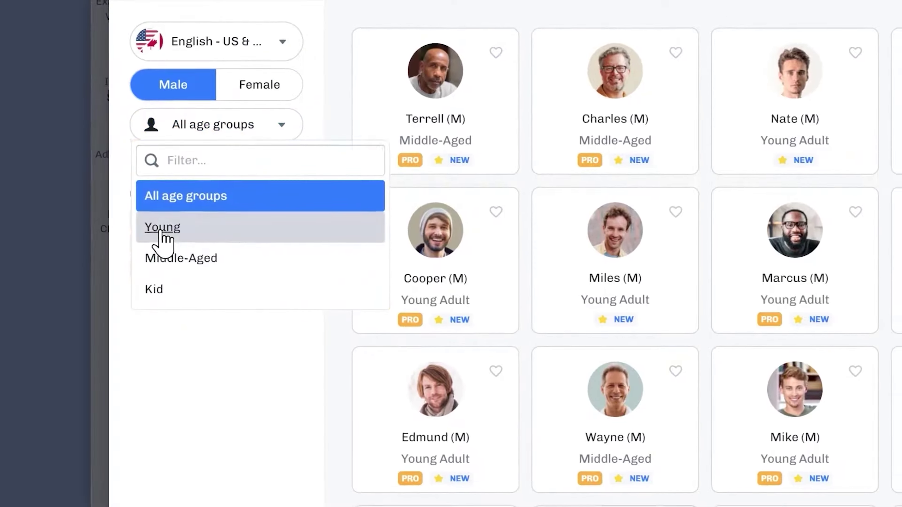
click(166, 230)
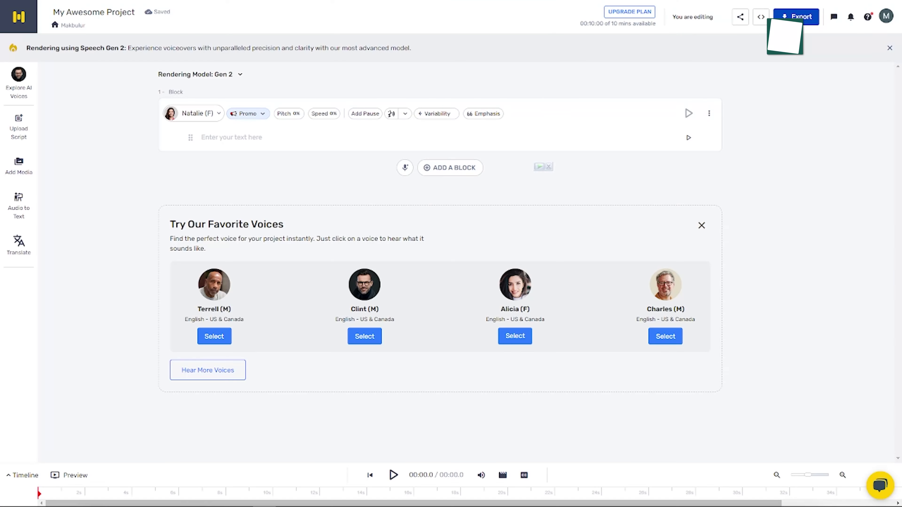
click(796, 17)
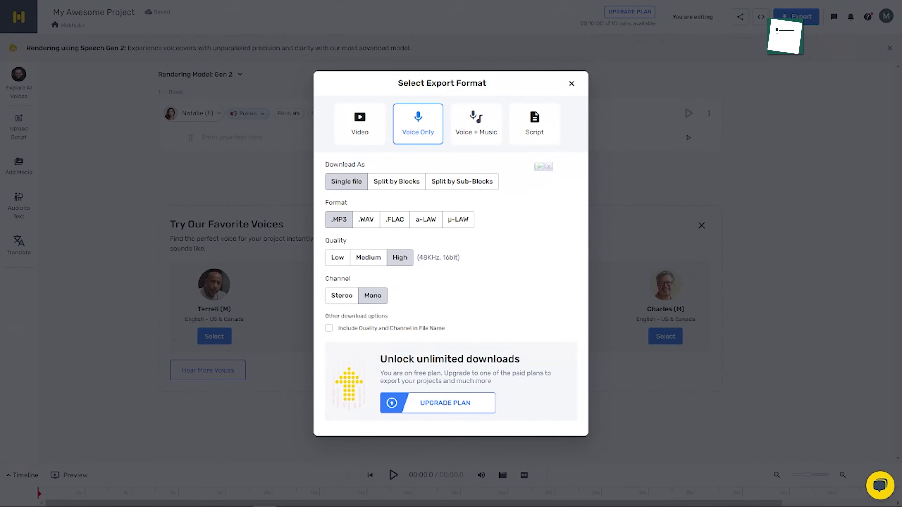
Step: View the Murf AI upgrade plans from the export dialog
click(440, 405)
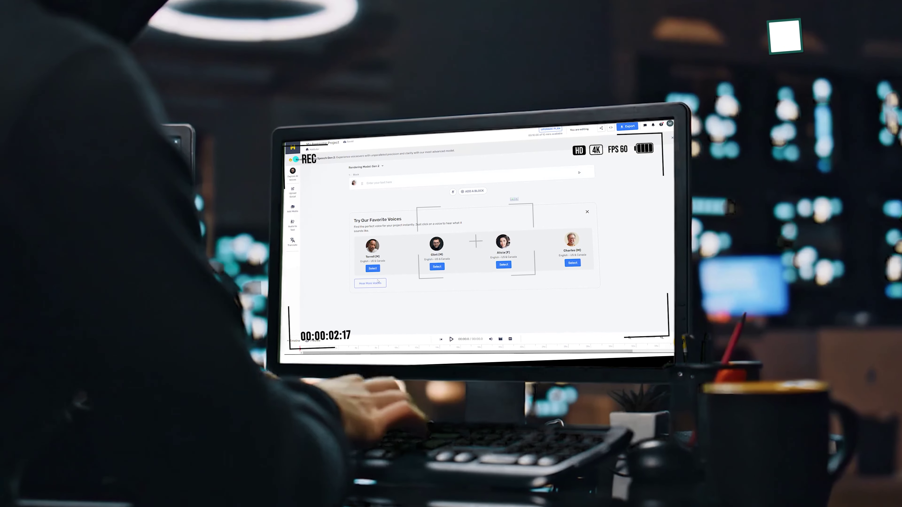
Step: Expand the favorite voices card into the full Murf voice library
click(378, 282)
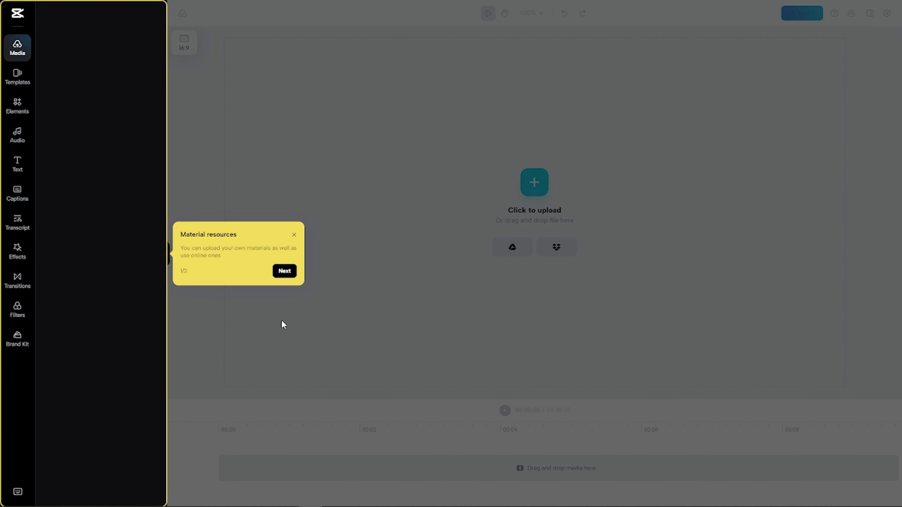
Step: Add a body text element reading 'this is be productive' to the CapCut canvas
click(295, 236)
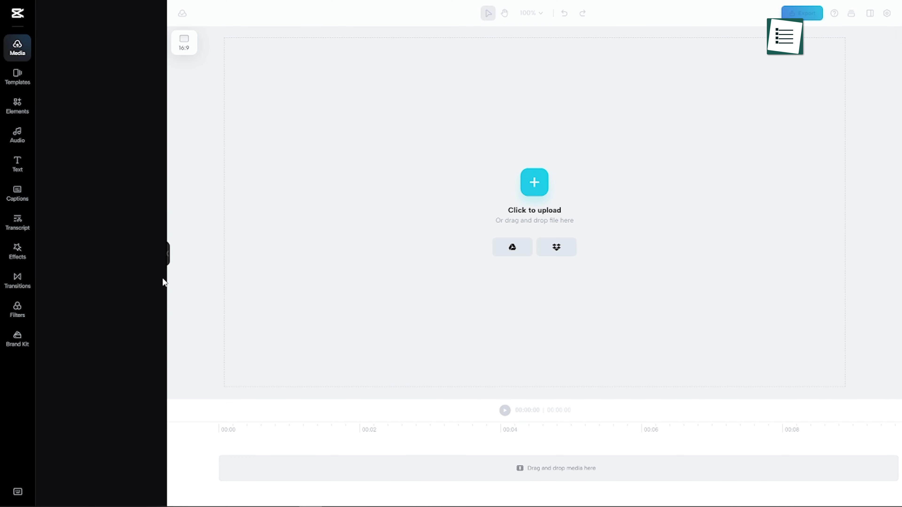
click(22, 170)
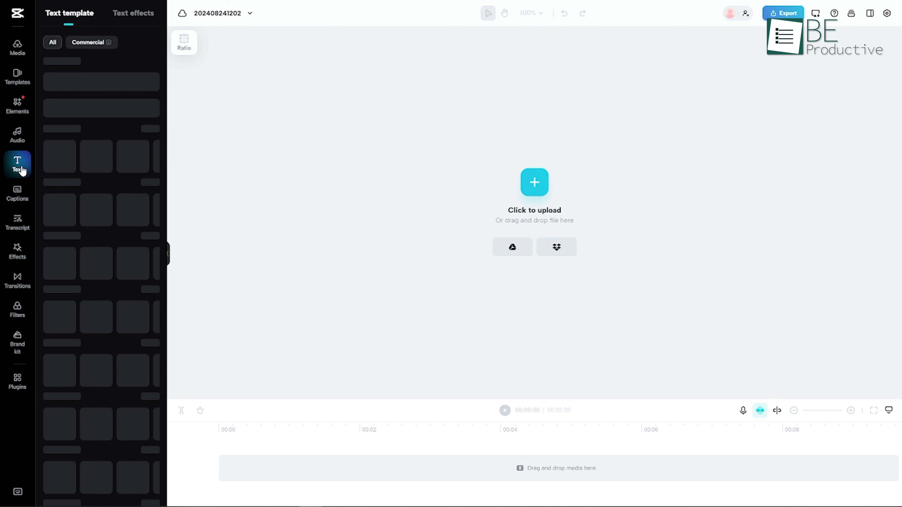
click(115, 111)
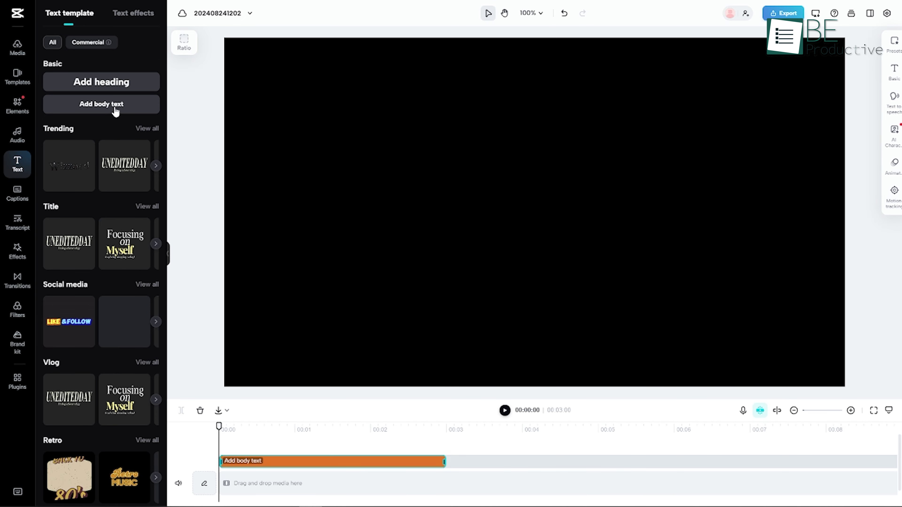
key(BackSpace)
text(thi)
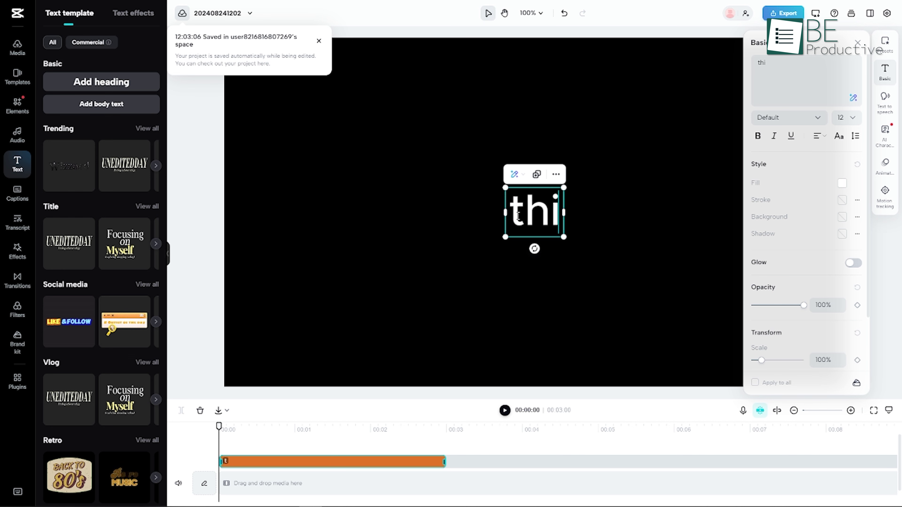
text(s is be)
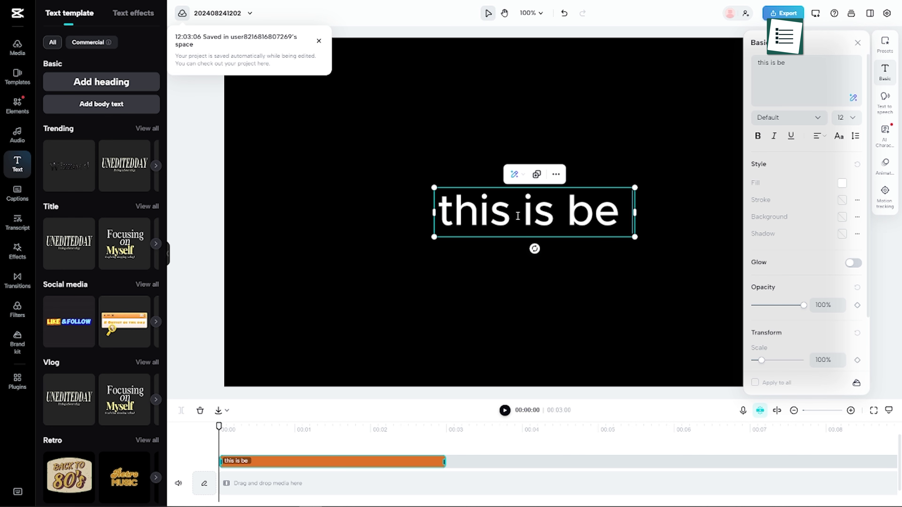
text( productive)
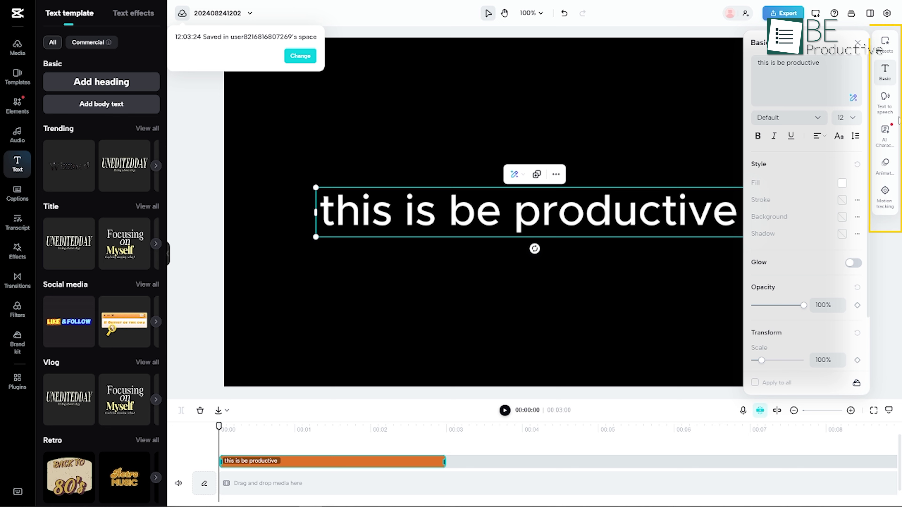
click(893, 117)
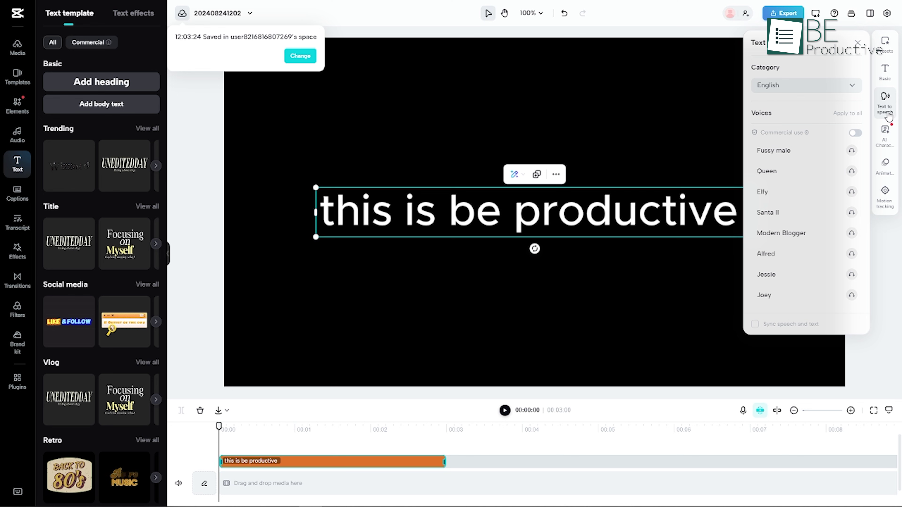
Step: Generate speech for the text using the Wacky voice from the Character category
click(851, 87)
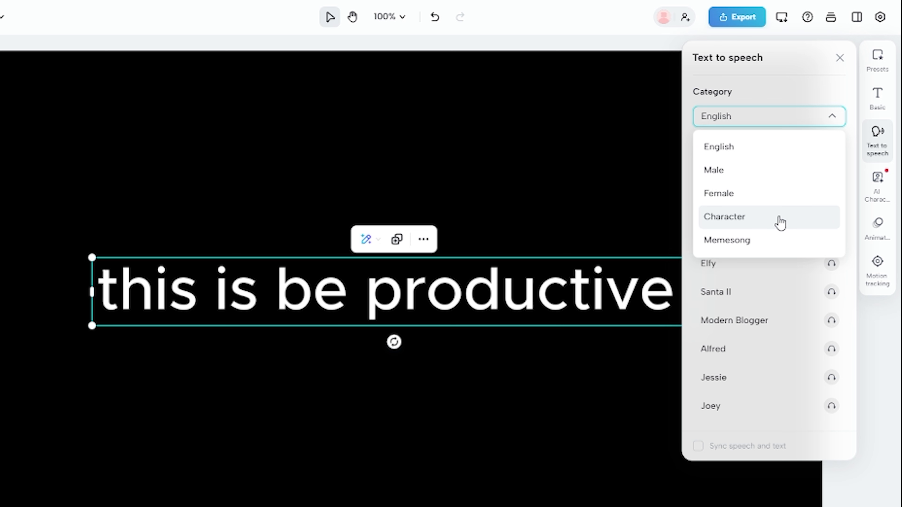
click(781, 156)
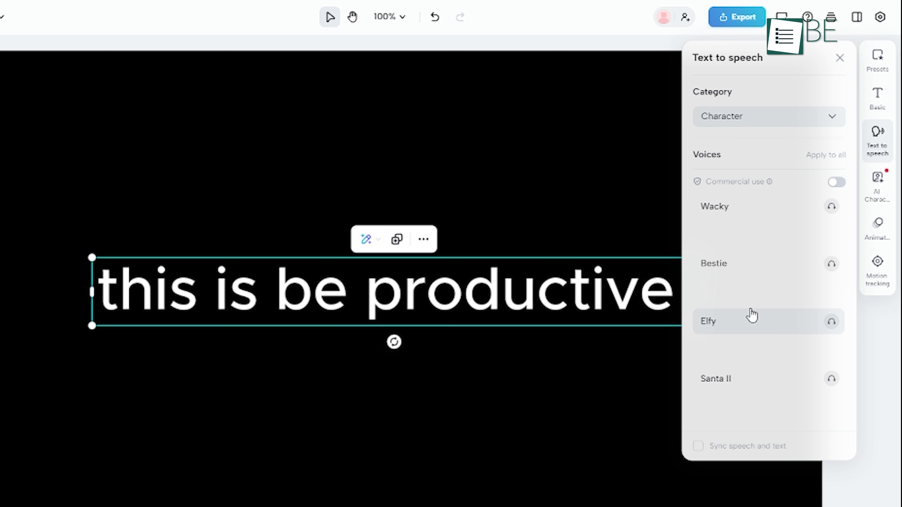
click(746, 213)
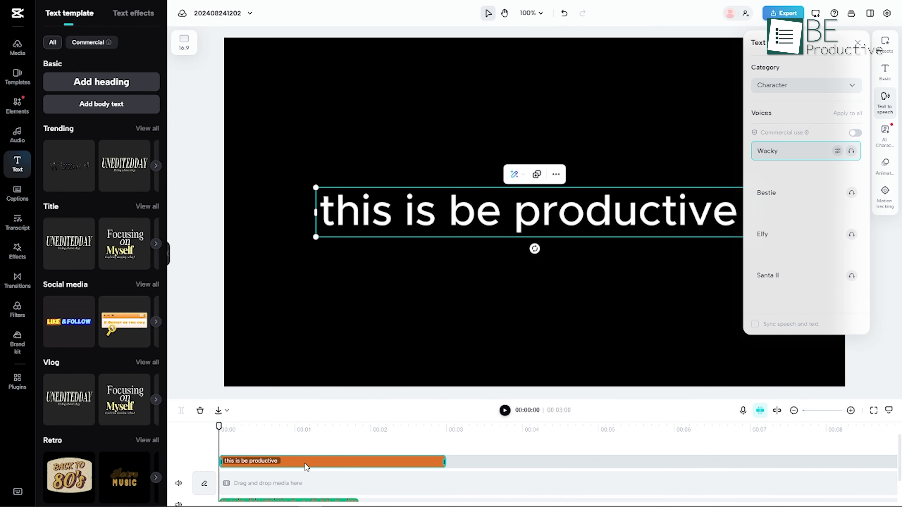
Step: Place the speech clip at 0:00, preview the voiceover, and show its Basic audio settings
scroll(320, 461, down, 1)
scroll(338, 454, down, 2)
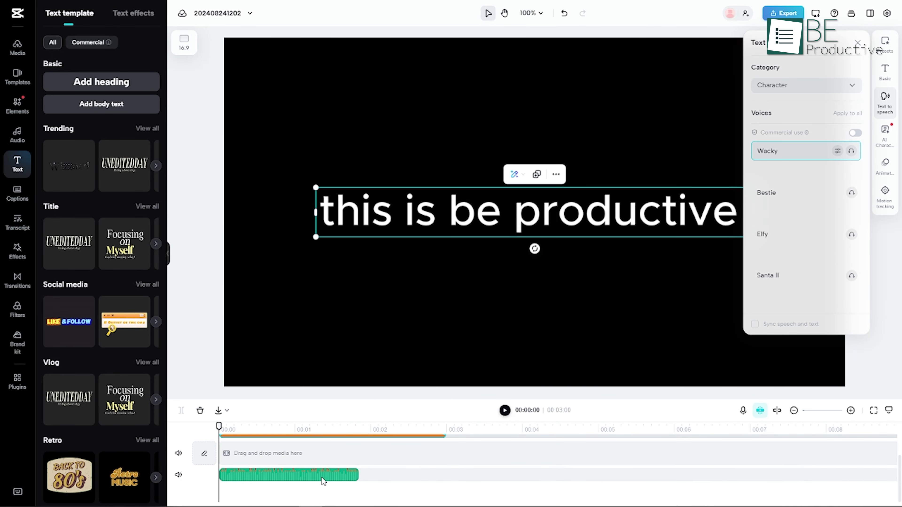
mouse_move(316, 478)
mouse_down()
mouse_move(420, 479)
mouse_move(317, 478)
mouse_up()
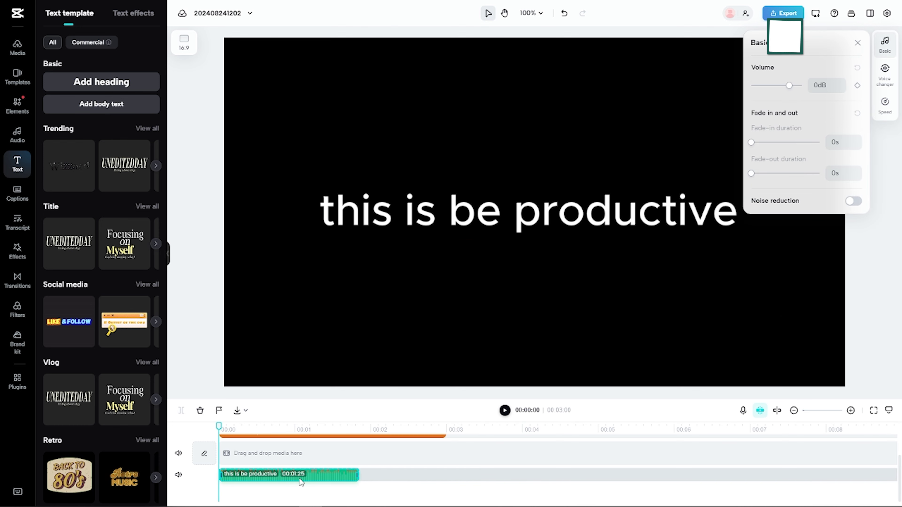
key(space)
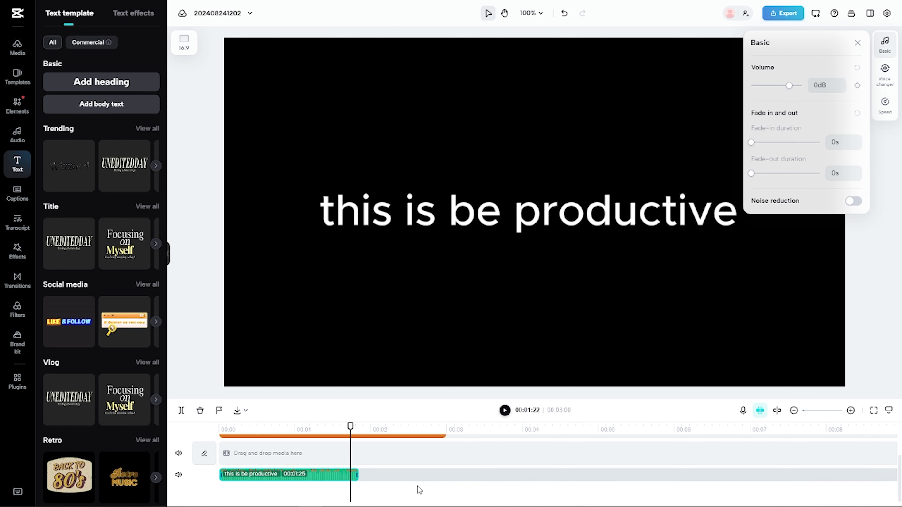
click(367, 486)
click(885, 45)
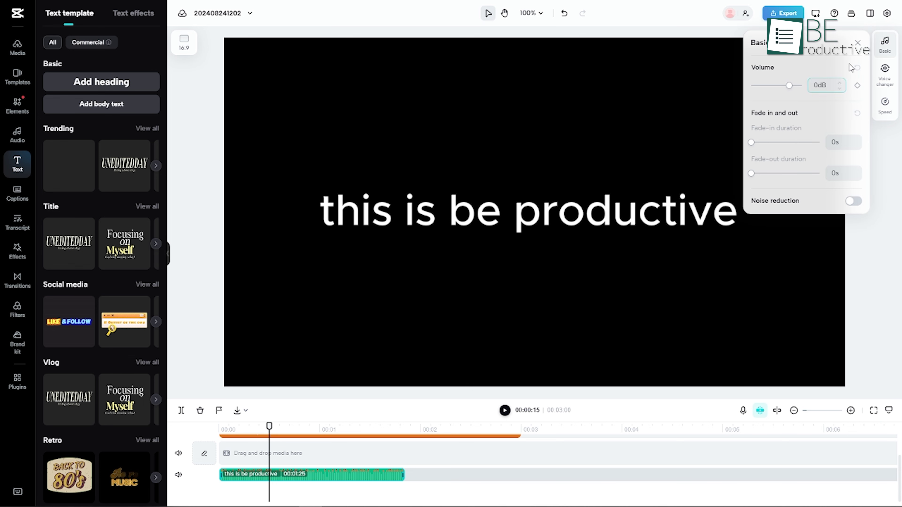
Step: Apply the Big House voice changer effect to the speech clip
click(885, 74)
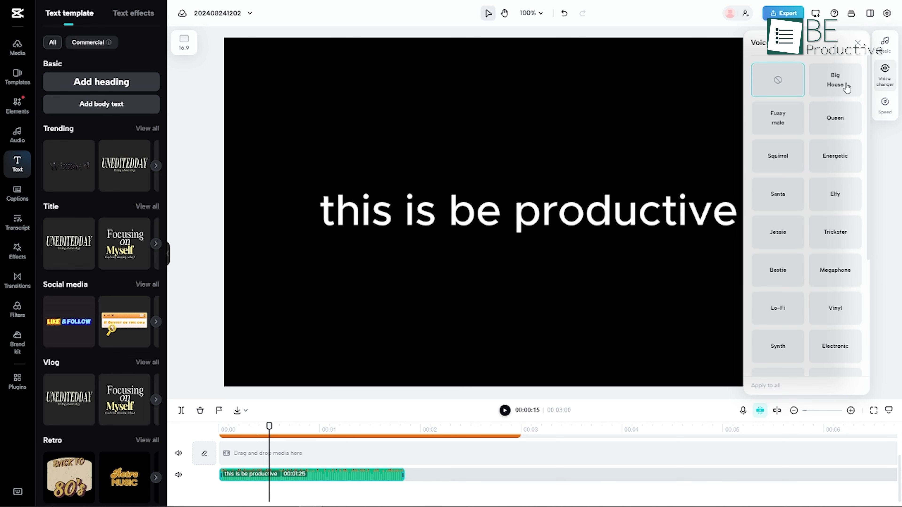
mouse_move(832, 89)
click(826, 88)
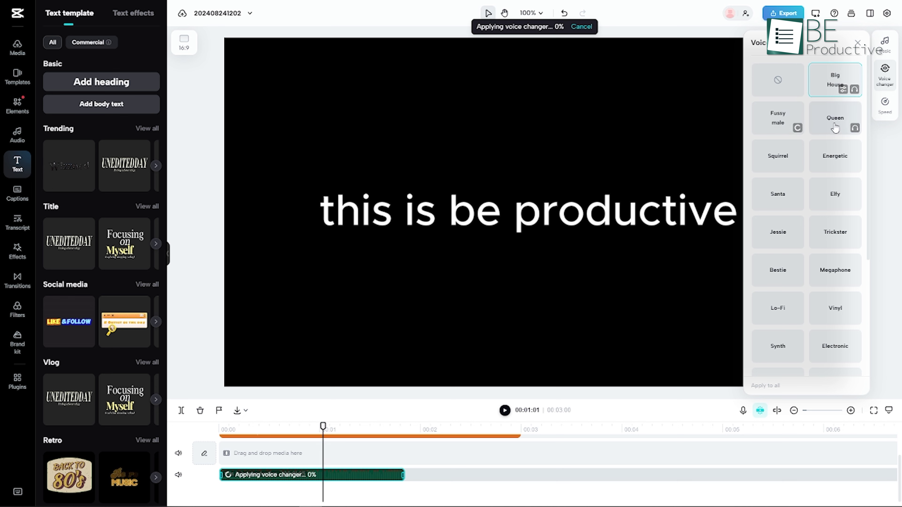
Step: Export the project as a 720p, 30fps MP4 download
click(783, 13)
click(818, 257)
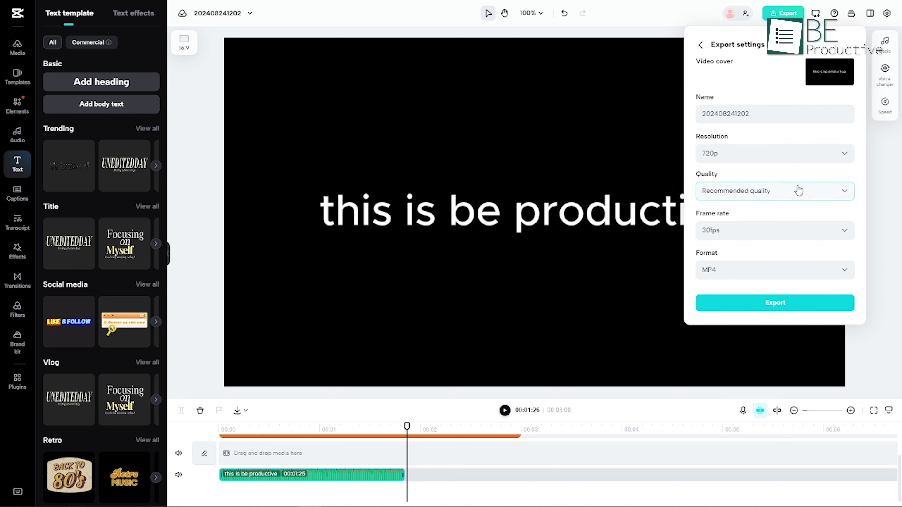
click(786, 301)
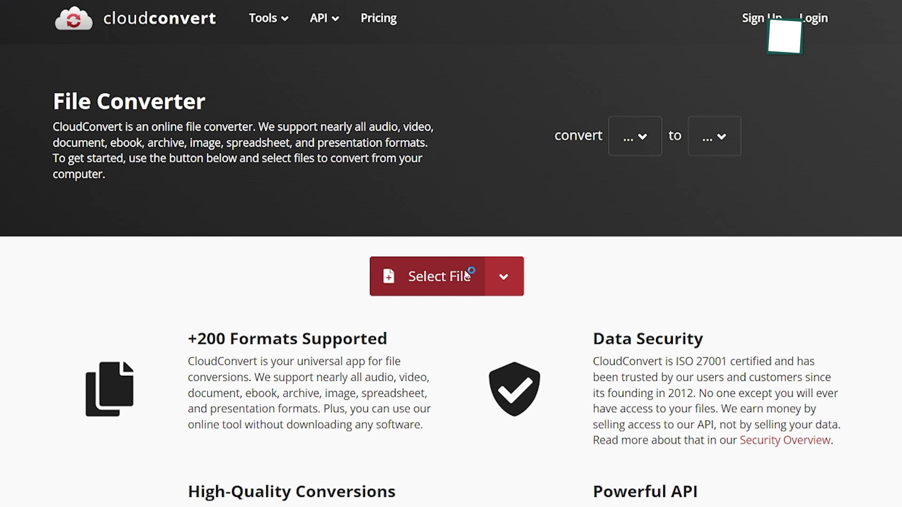
Step: Upload 'Untitled video - Made with Clipchamp.mp4' to CloudConvert and convert it to WMV
click(466, 272)
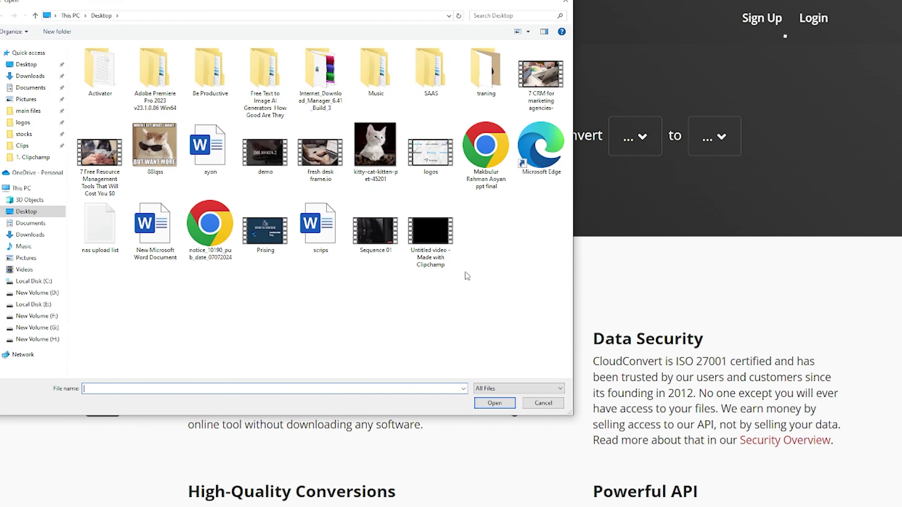
click(432, 248)
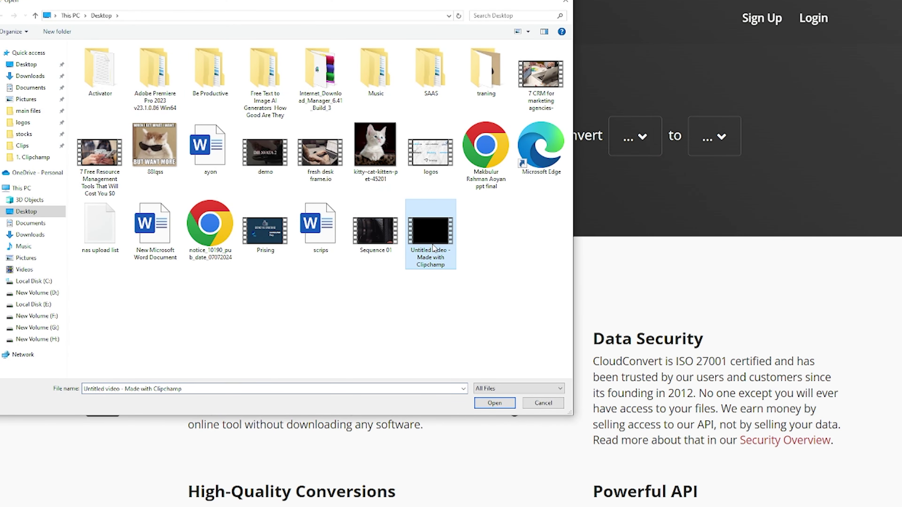
click(494, 403)
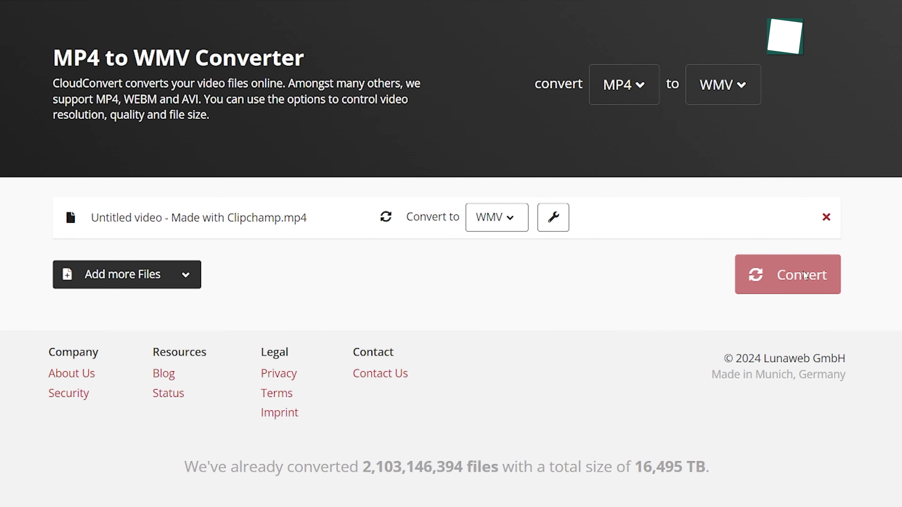
click(805, 276)
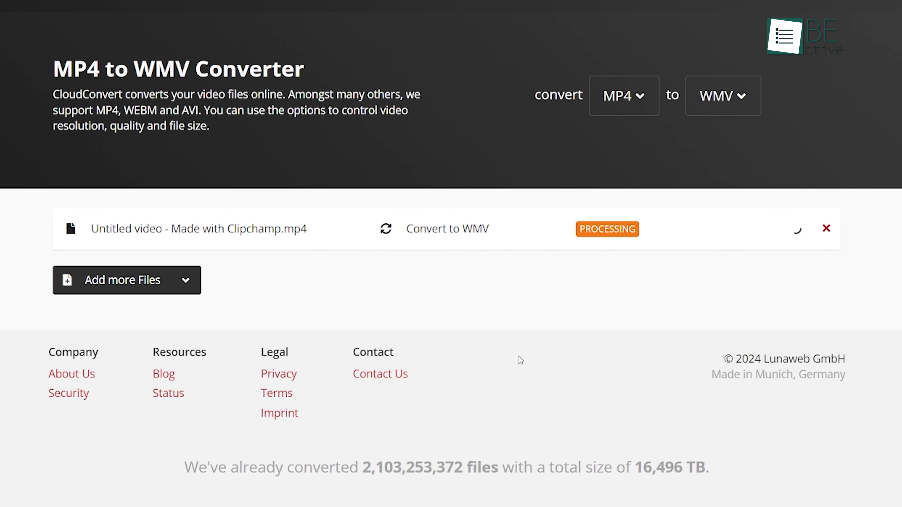